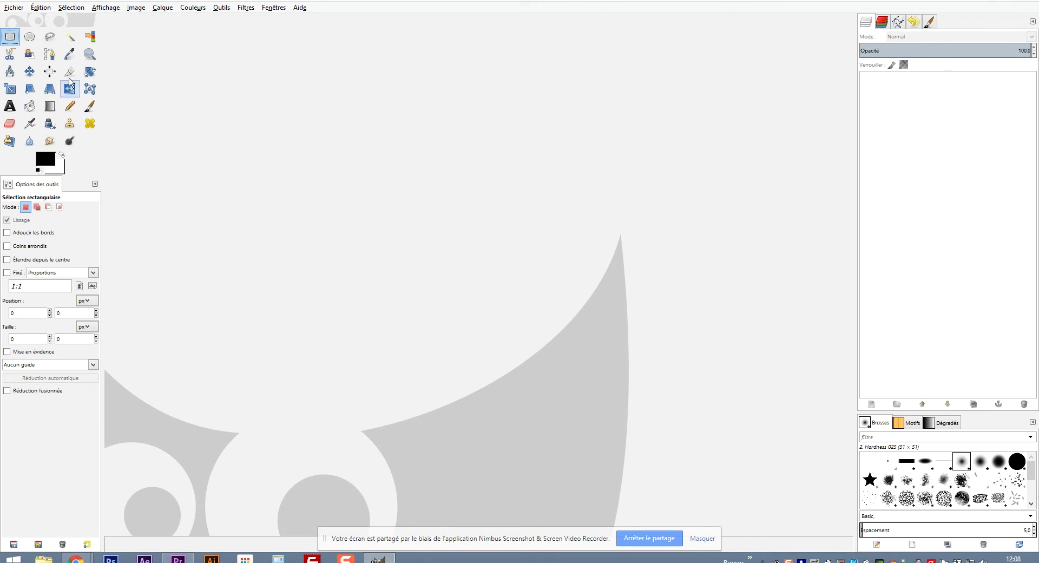
Open the photo DSC01687.JPG from the Imperfections visage folder
click(20, 11)
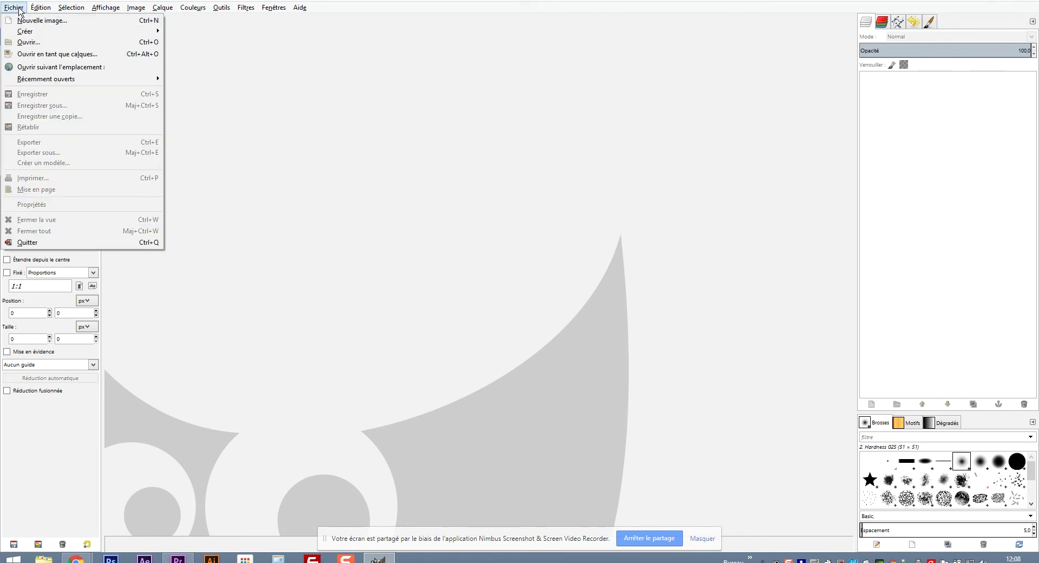
click(24, 43)
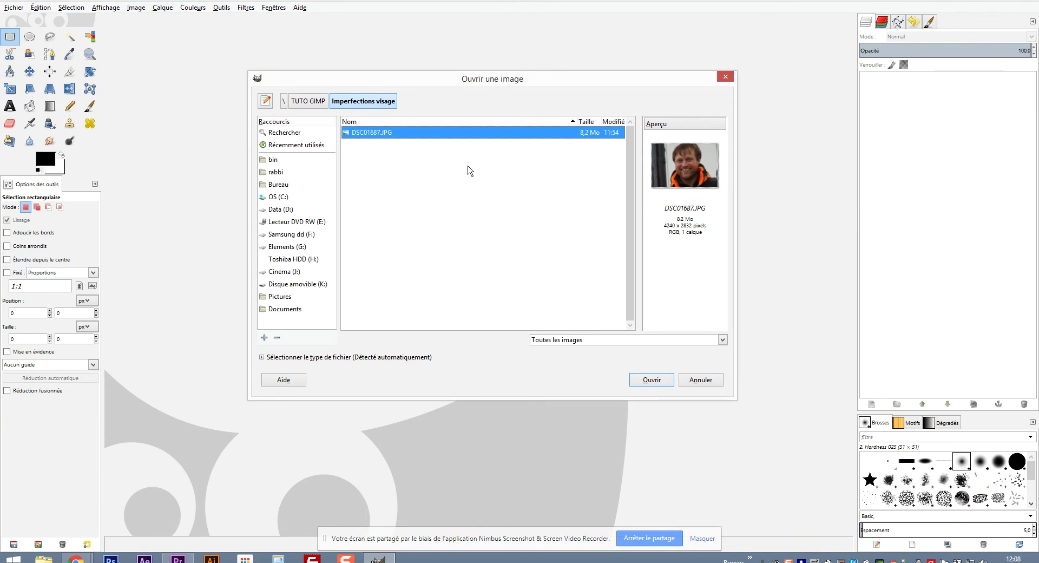
click(655, 382)
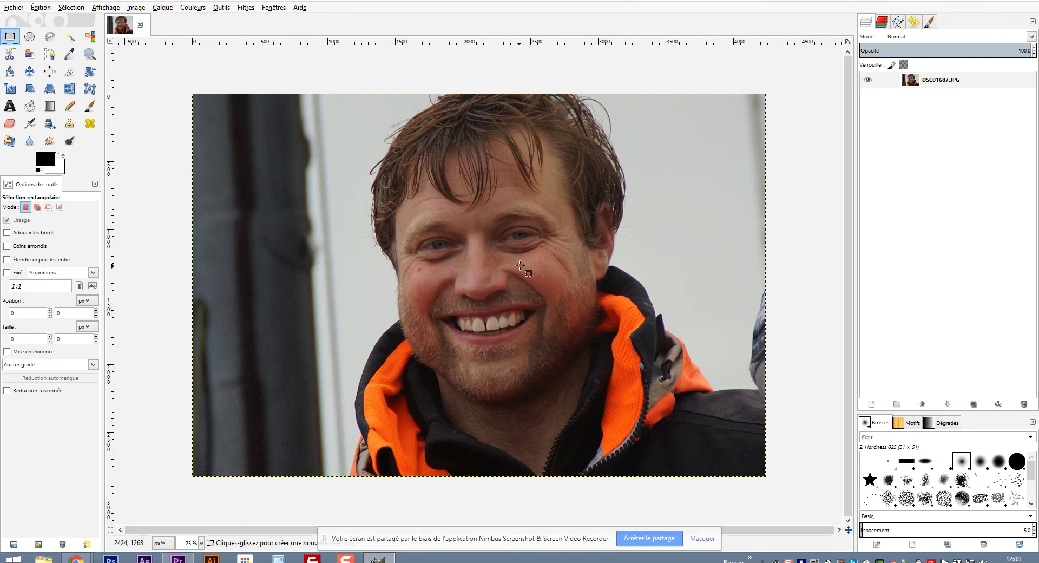
Set the view zoom to 100 % so the man's face fills the window
click(201, 542)
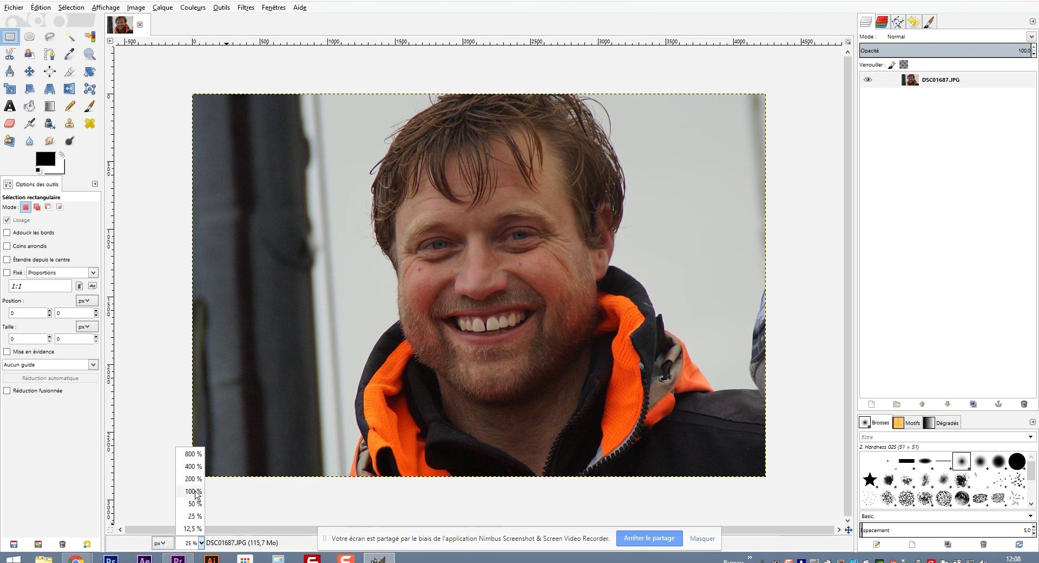
click(194, 491)
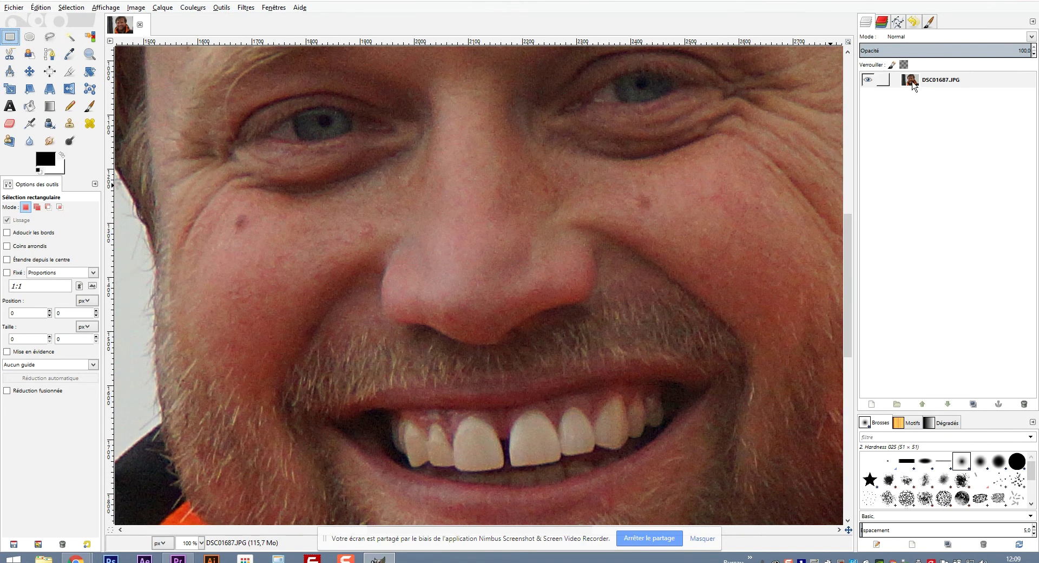
Duplicate the DSC01687.JPG layer, creating Copie de DSC01687.JPG above it
drag(912, 84, 977, 407)
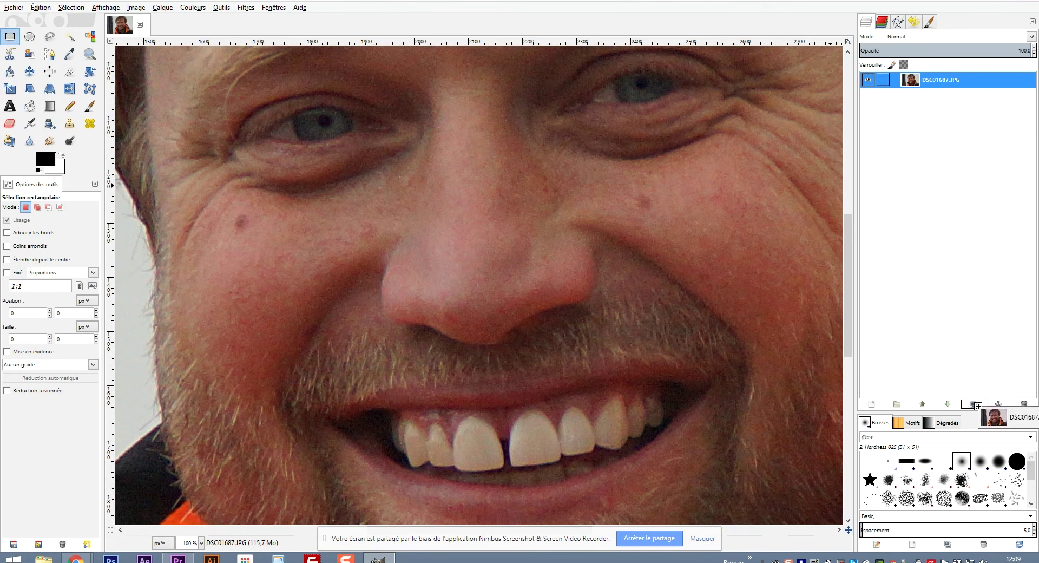
drag(977, 408, 977, 408)
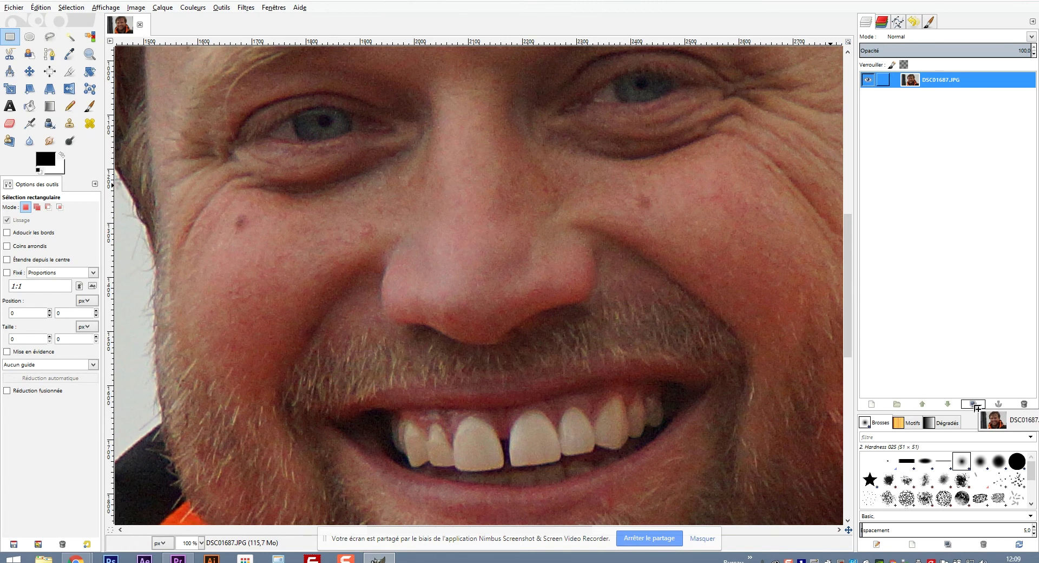
drag(977, 408, 976, 407)
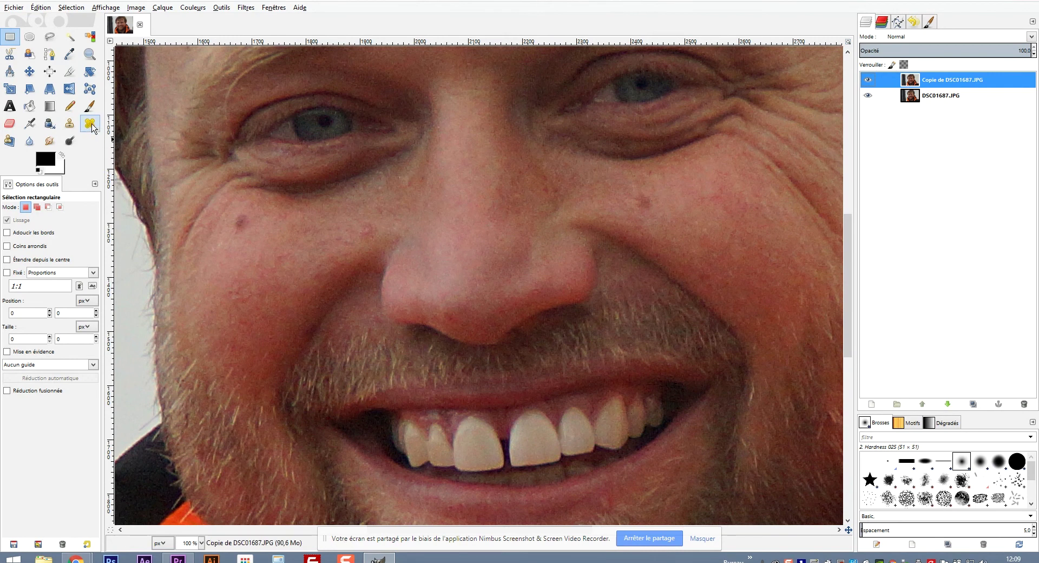
Select the Heal tool, check its size 51 Hardness 025 brush, and undo a test heal of the cheek mole
click(91, 124)
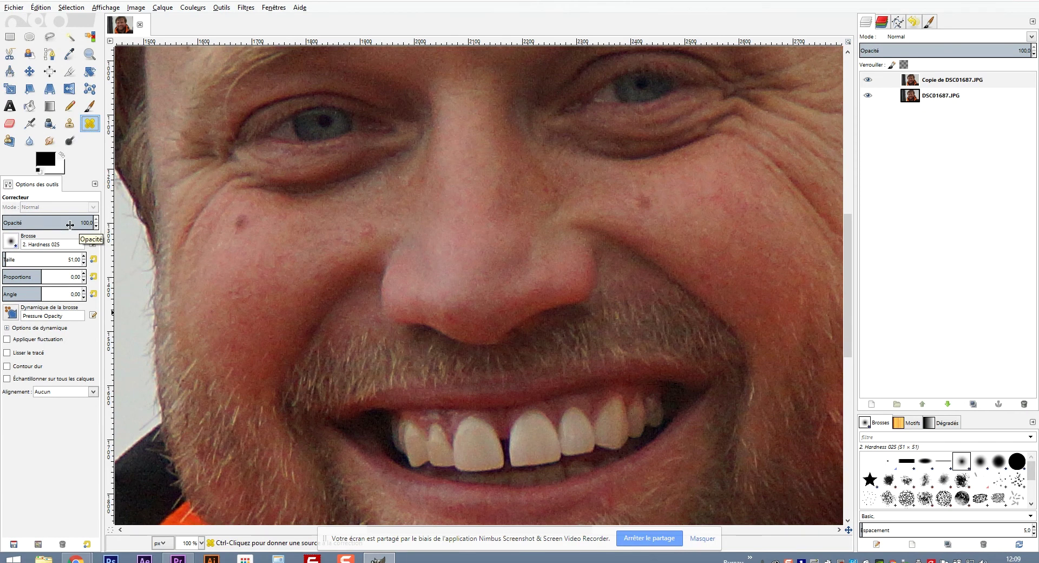
click(12, 241)
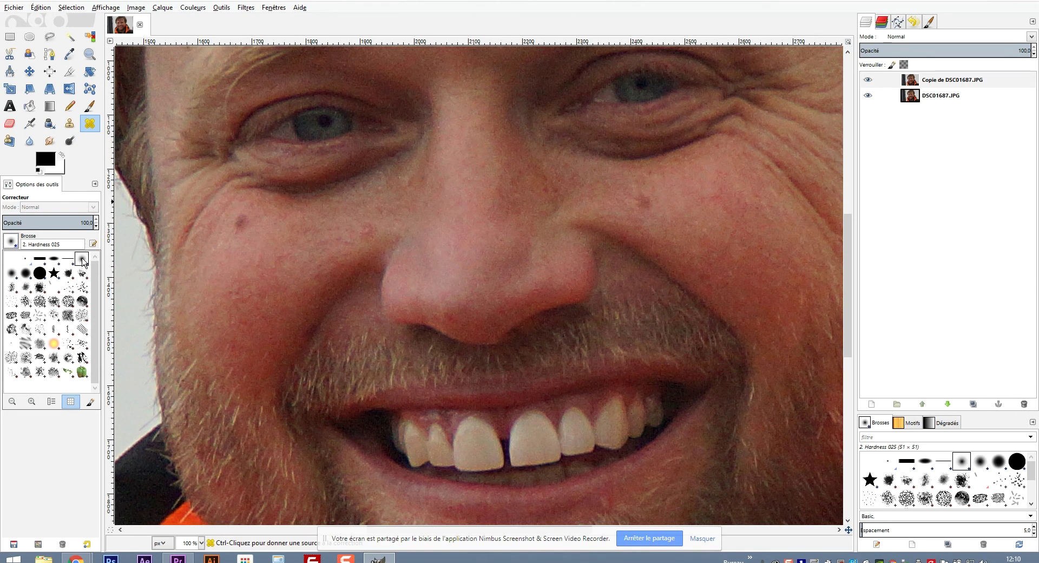
click(11, 241)
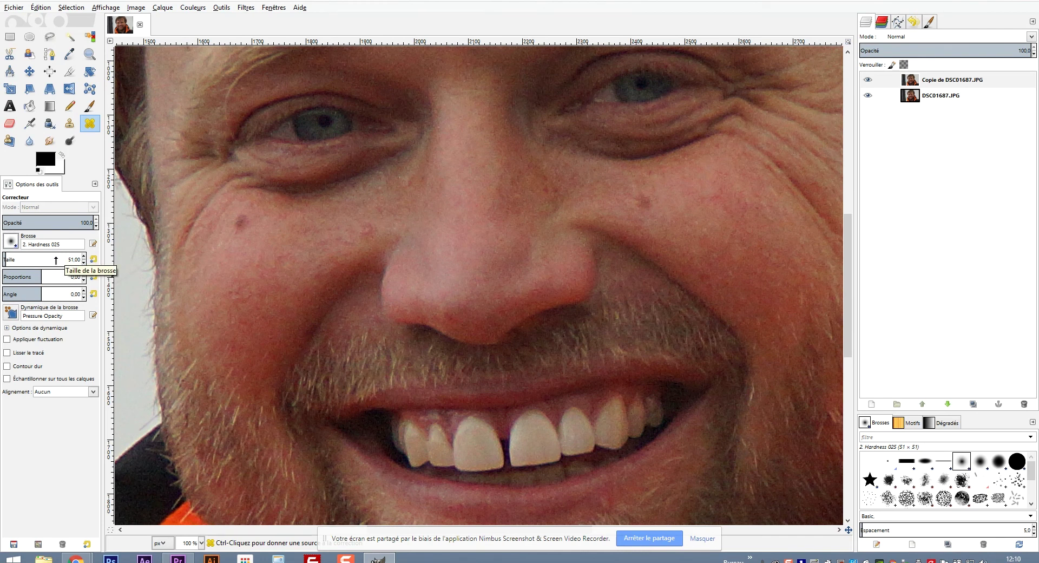
click(241, 221)
key(ctrl+z)
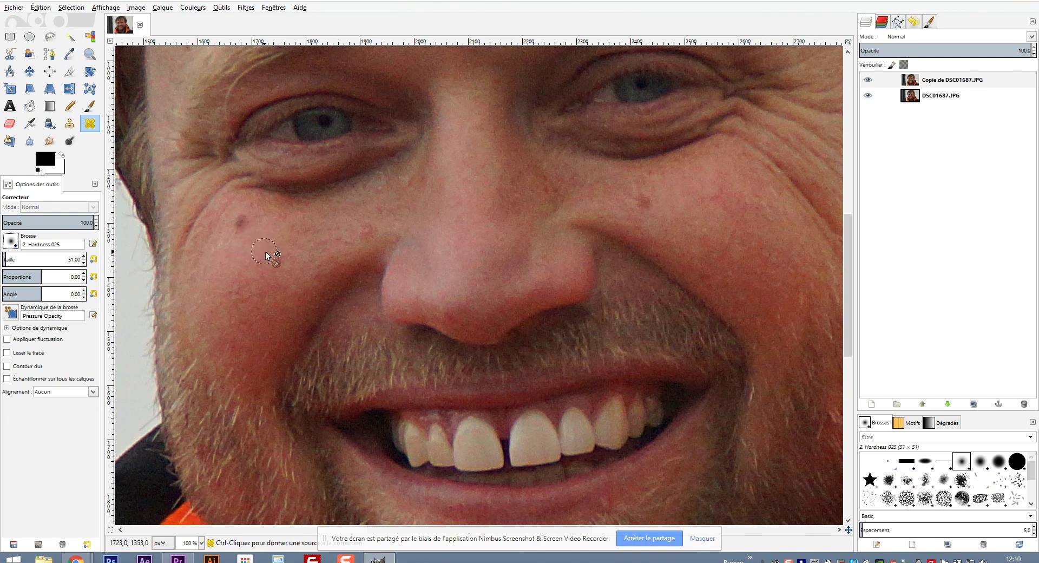
Adjust the Heal brush proportions, leaving them at -3.20
click(83, 274)
drag(83, 276, 95, 278)
click(83, 280)
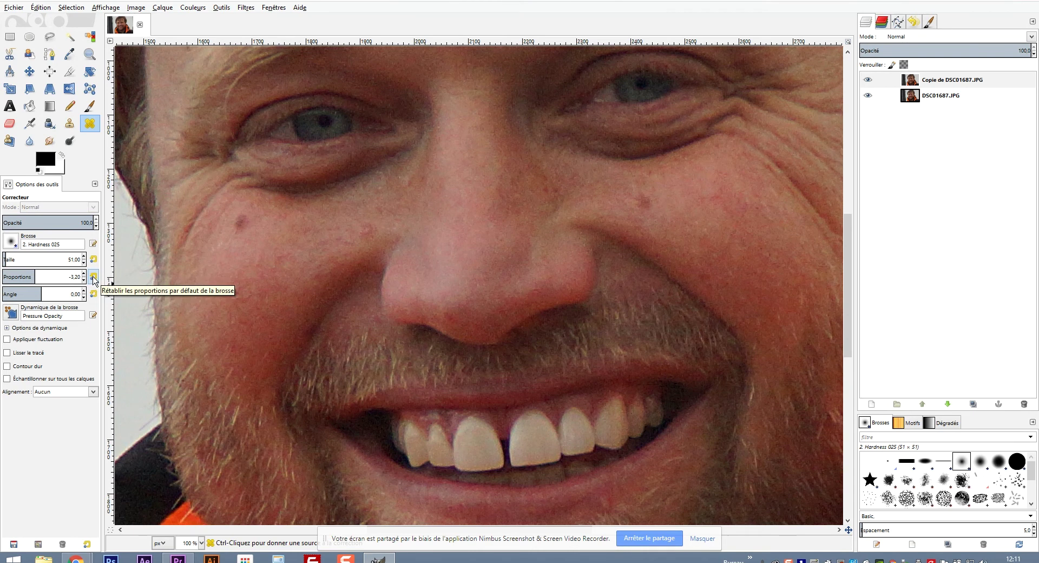
Reset brush proportions to 0, sample clean cheek skin, and heal the dark left-cheek spot
click(94, 278)
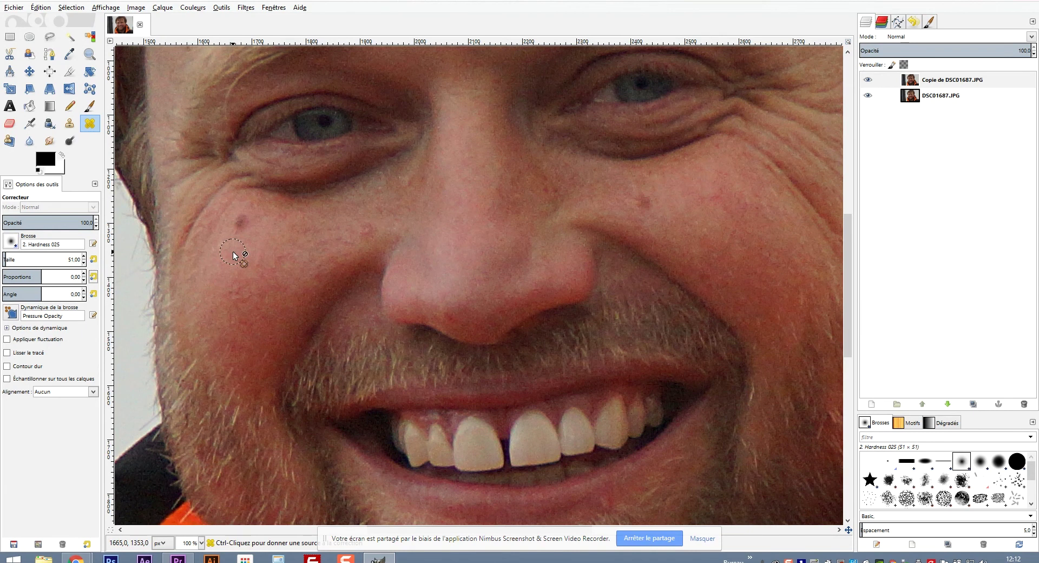
key(ctrl)
ctrl+click(233, 251)
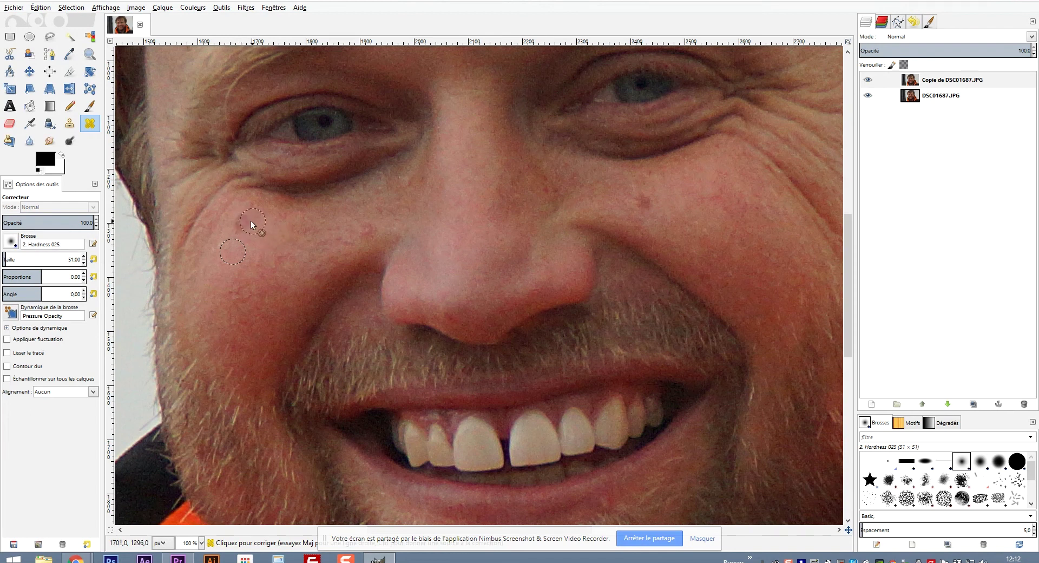
click(245, 229)
click(240, 218)
Add another heal dab on the left cheek, then resample the source on clean right-cheek skin
click(252, 223)
key(ctrl)
click(297, 283)
key(ctrl)
ctrl+click(339, 219)
key(ctrl)
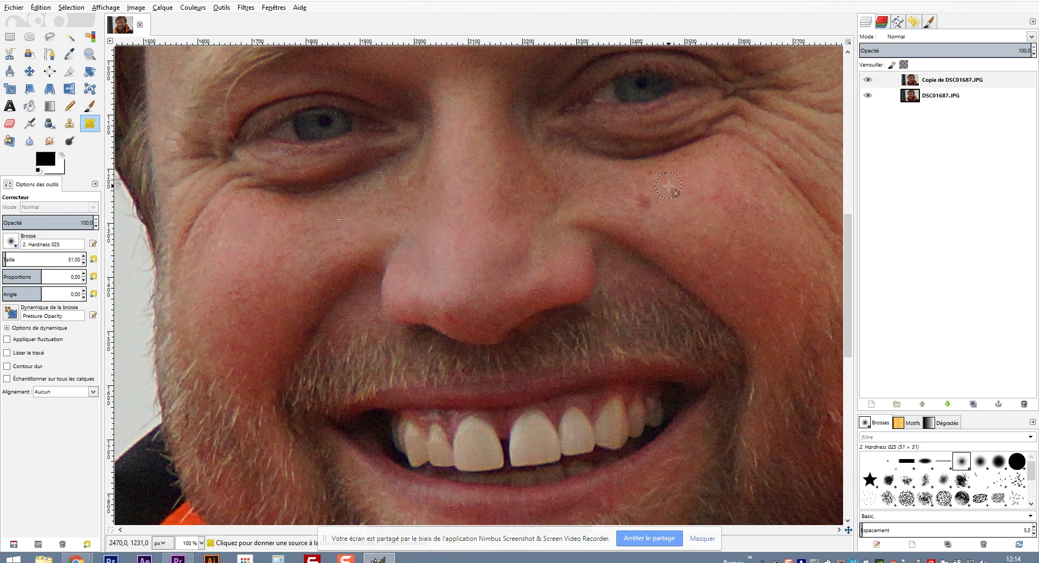
Heal the spot below the right eye at brush size 51, then resample clean skin near the nose bridge
ctrl+click(669, 186)
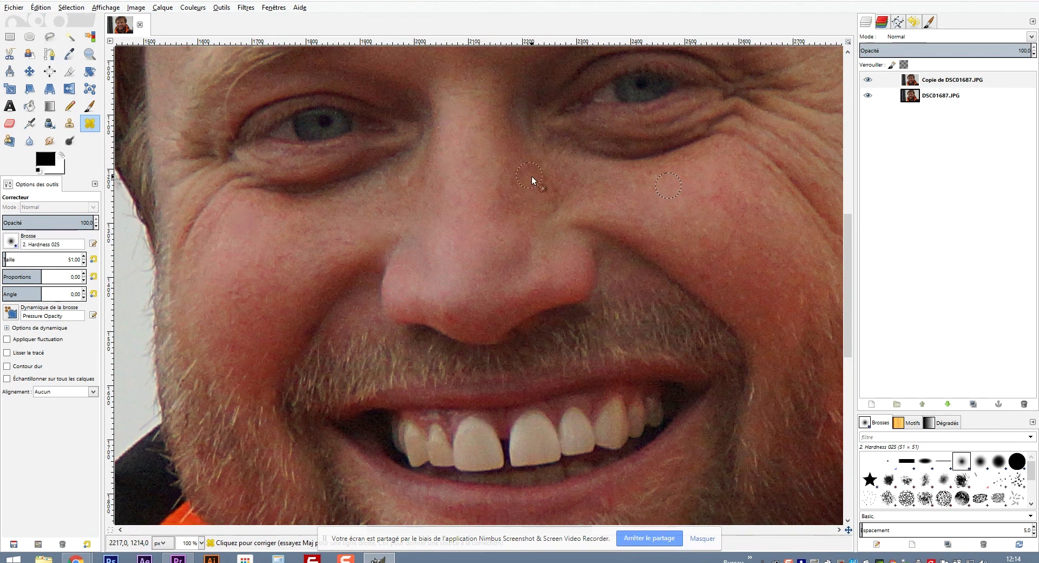
click(84, 256)
click(84, 257)
click(93, 259)
click(542, 184)
ctrl+click(574, 182)
ctrl+click(513, 161)
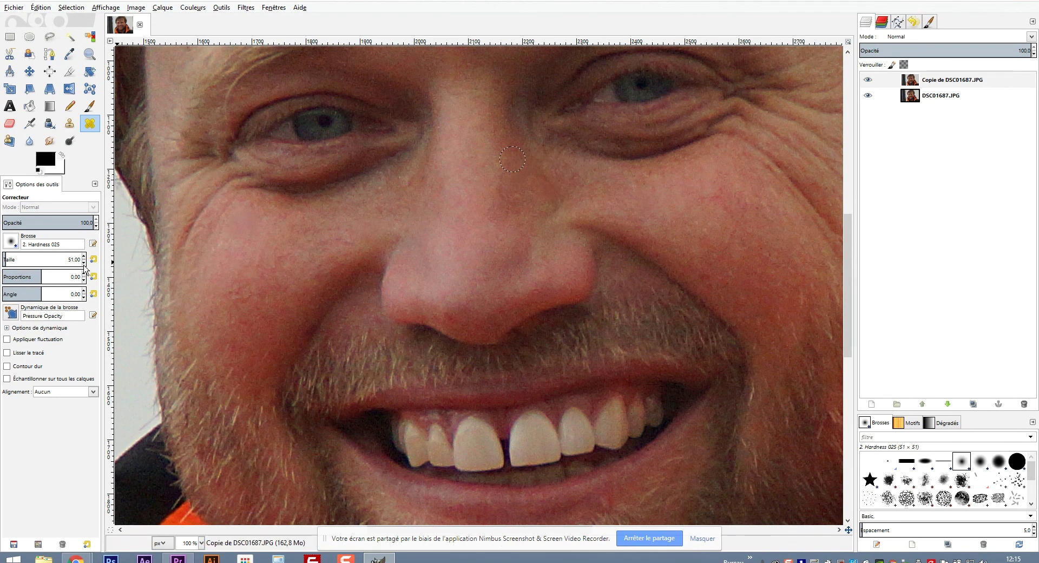
Shrink the Heal brush to size 16 and sample a source near the nose bridge
click(84, 263)
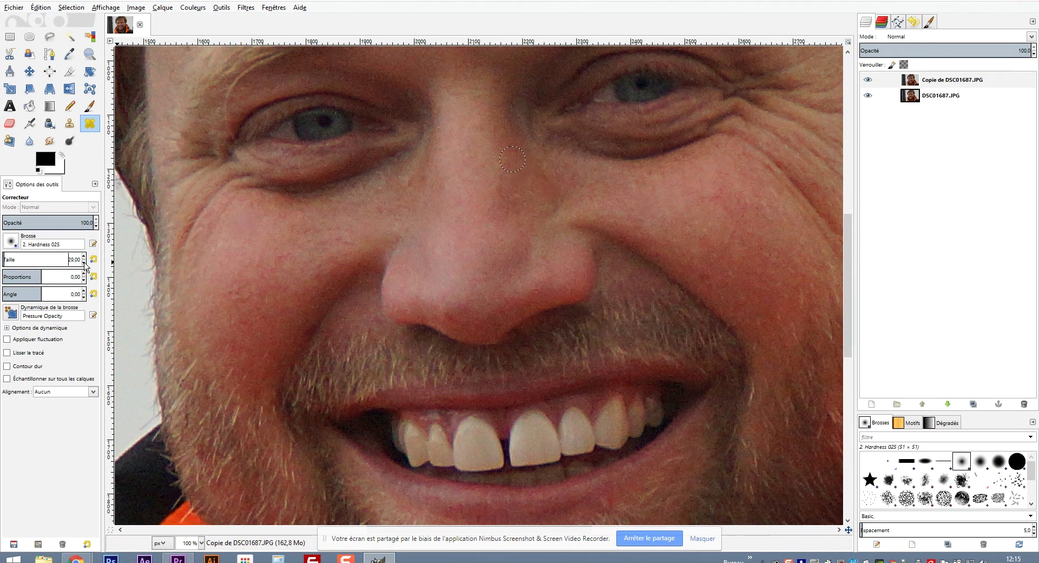
ctrl+click(551, 165)
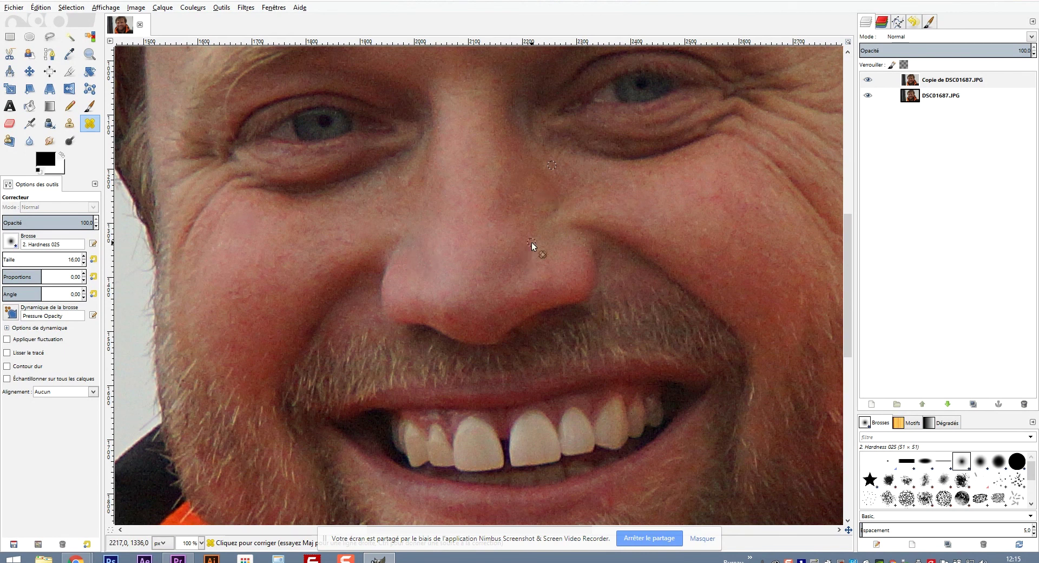
Zoom out to 50 % and heal the small spots beside the nose and on the cheek
click(201, 542)
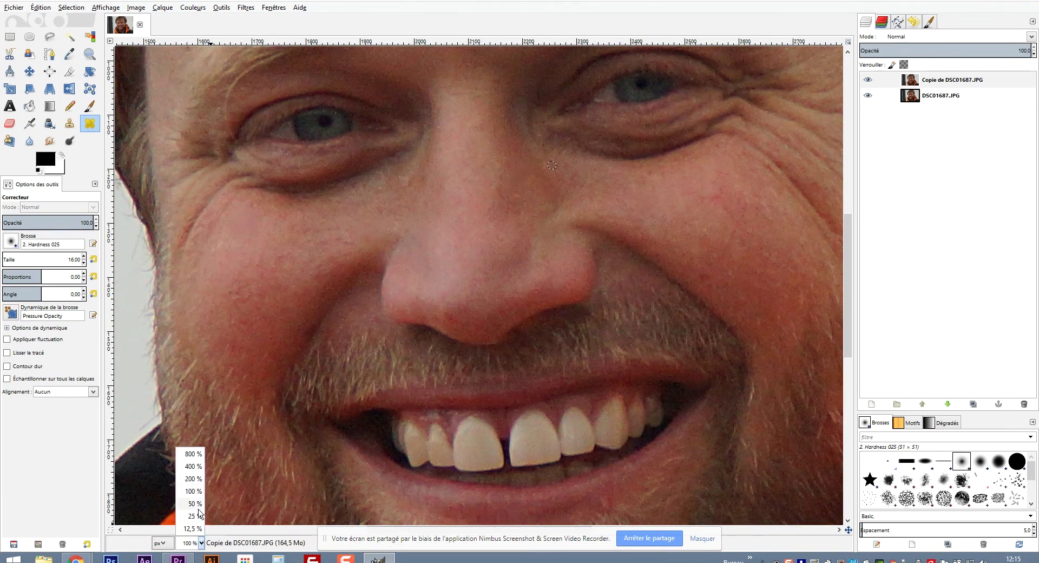
click(192, 503)
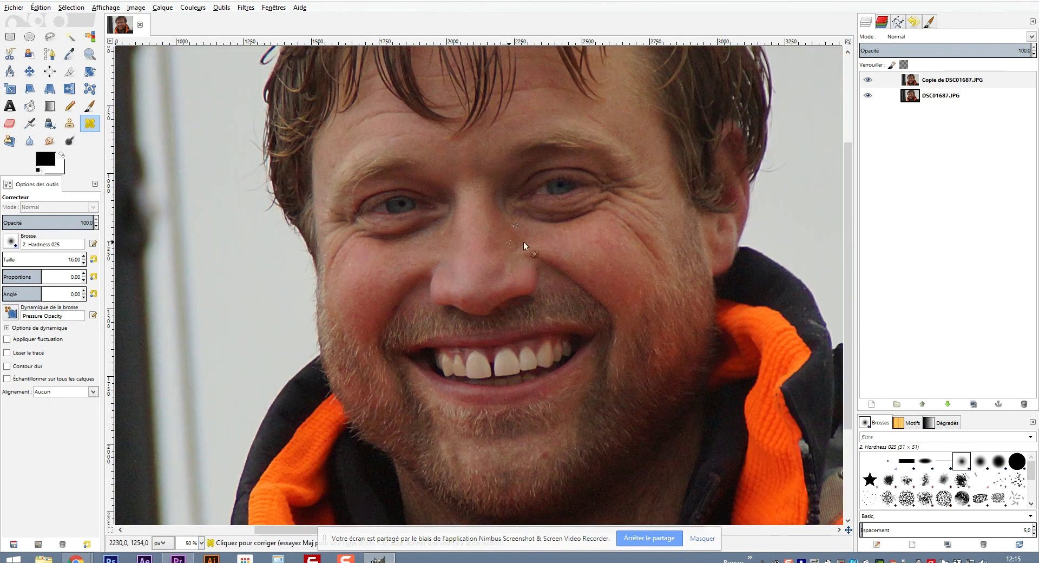
ctrl+click(476, 269)
ctrl+click(361, 243)
drag(356, 257, 367, 274)
click(10, 37)
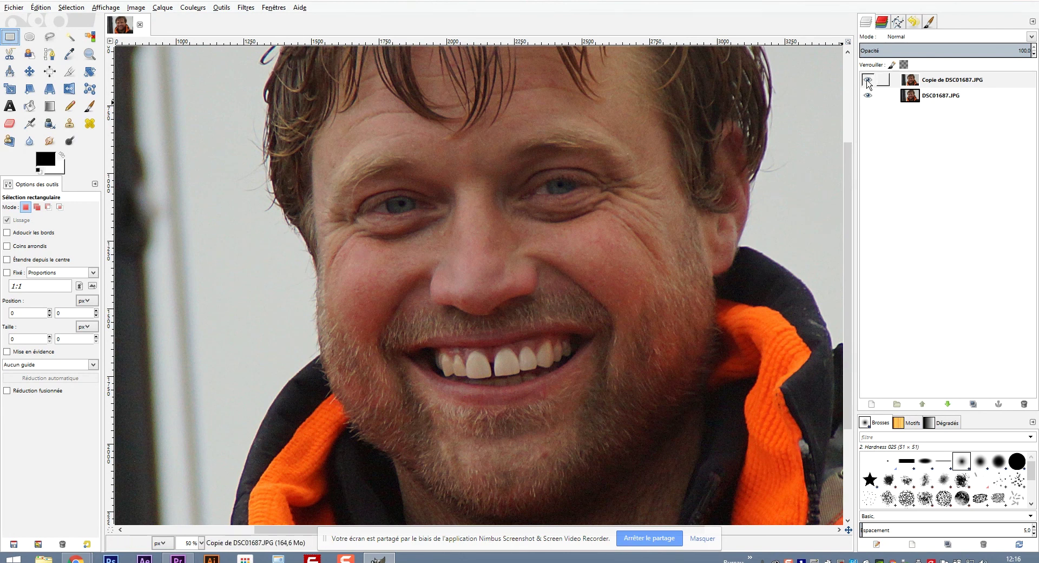
Toggle the 'Copie de DSC01687.JPG' layer's visibility repeatedly to compare the retouch against the original photo
click(867, 81)
click(867, 81)
click(867, 81)
click(867, 82)
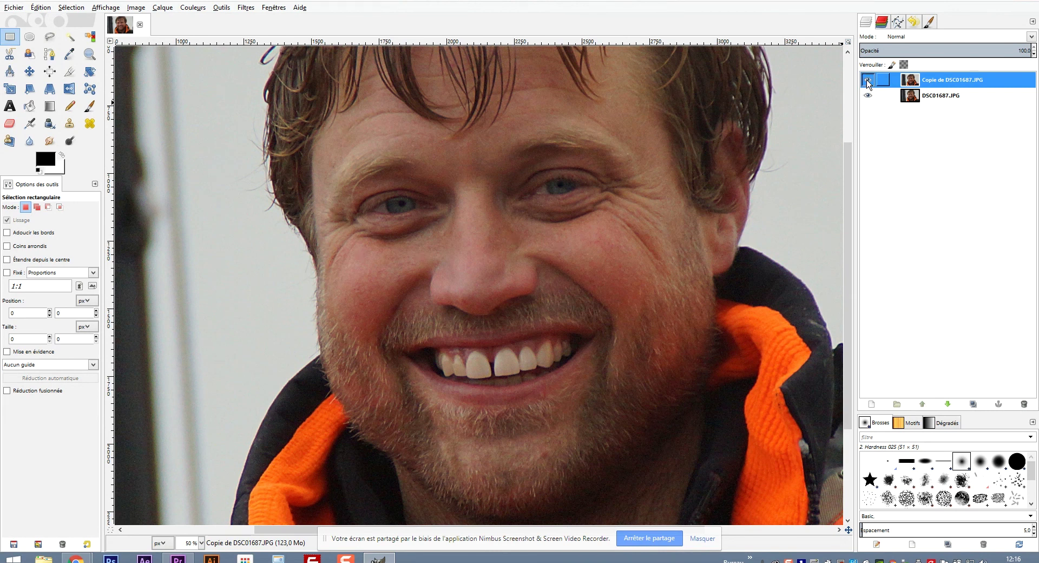
click(867, 81)
click(868, 81)
click(868, 80)
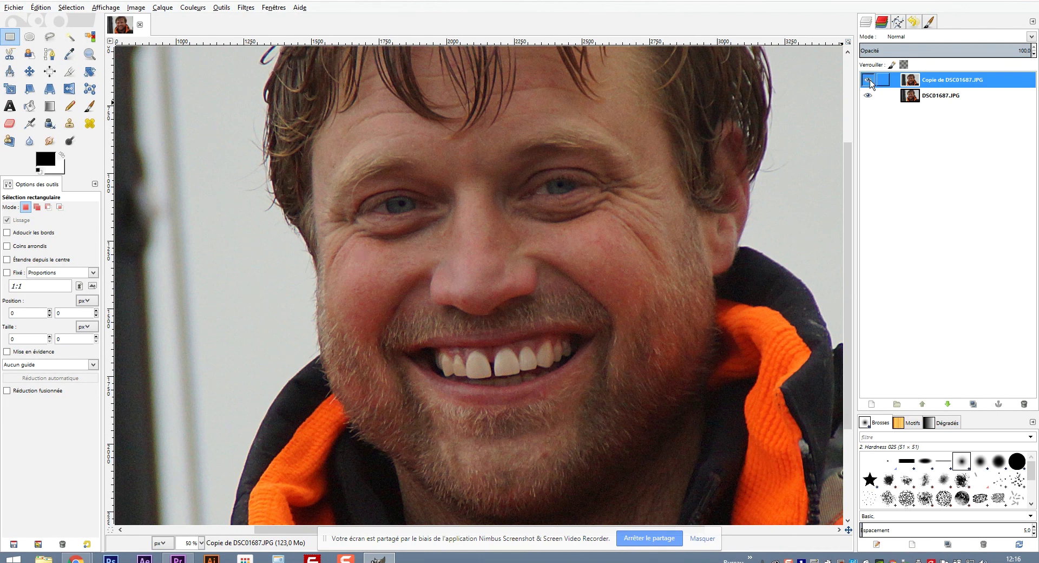